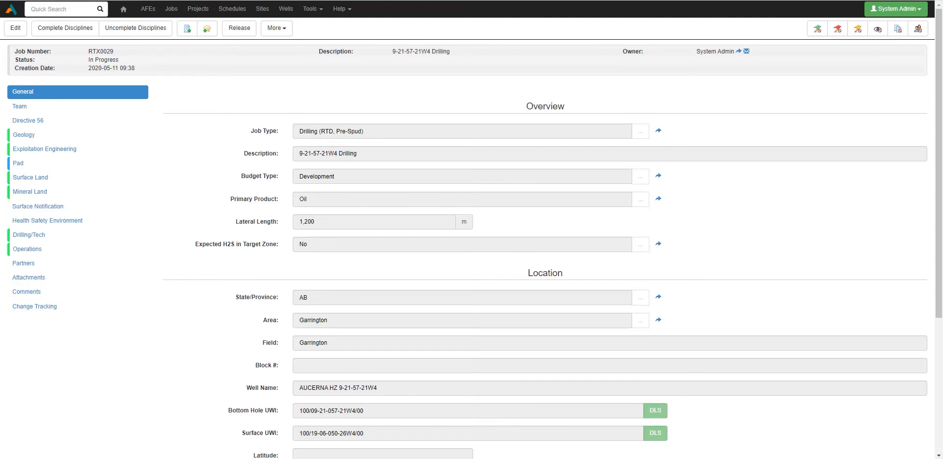
Close the open job record and review the discipline status columns in the RTD Status Report
{"action": "key", "text": "ctrl+w"}
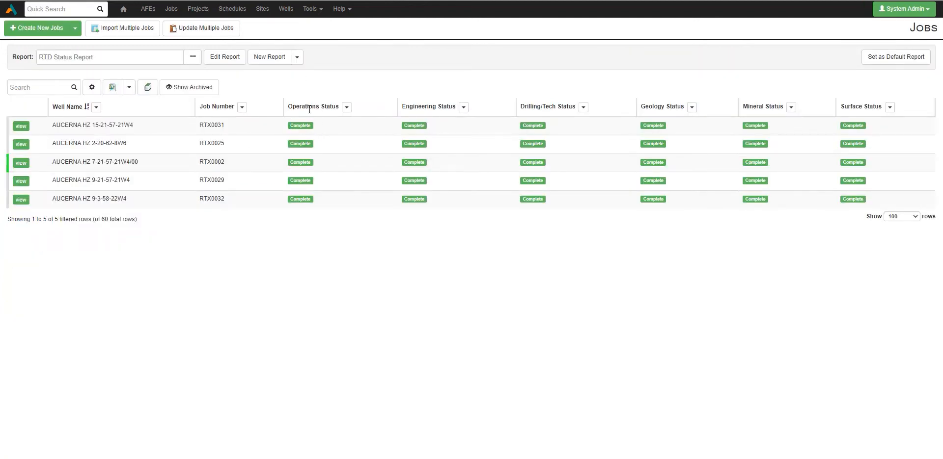
{"action": "left_click_drag", "start_coordinate": [288, 107], "coordinate": [319, 109]}
{"action": "left_click", "coordinate": [350, 127]}
{"action": "left_click_drag", "start_coordinate": [401, 108], "coordinate": [437, 110]}
{"action": "left_click_drag", "start_coordinate": [107, 57], "coordinate": [29, 56]}
{"action": "left_click", "coordinate": [346, 344]}
Switch the jobs list to the RTD Cycle Time Reporting report and review its cycle time columns
{"action": "left_click", "coordinate": [192, 57]}
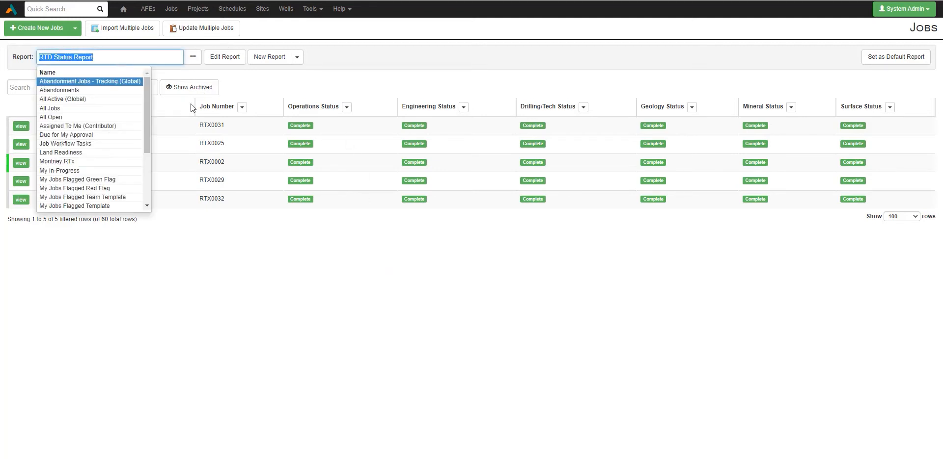
{"action": "scroll", "coordinate": [142, 142], "scroll_direction": "down", "scroll_amount": 3}
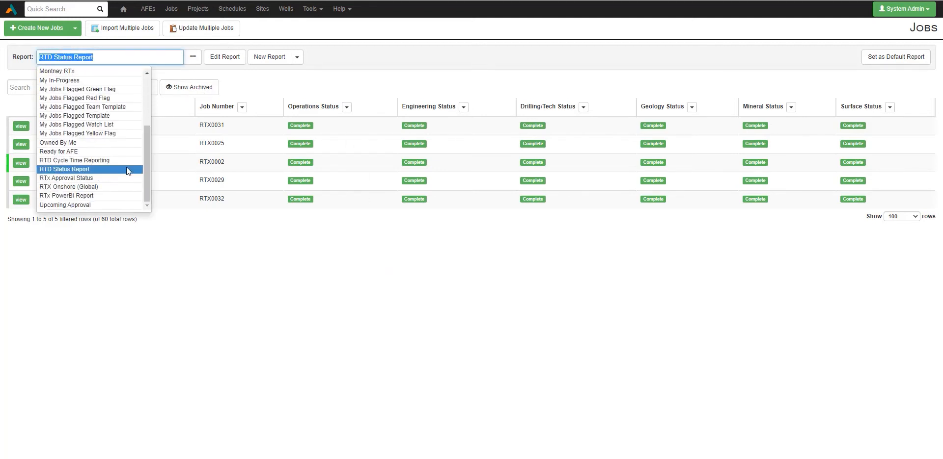
{"action": "left_click", "coordinate": [123, 160]}
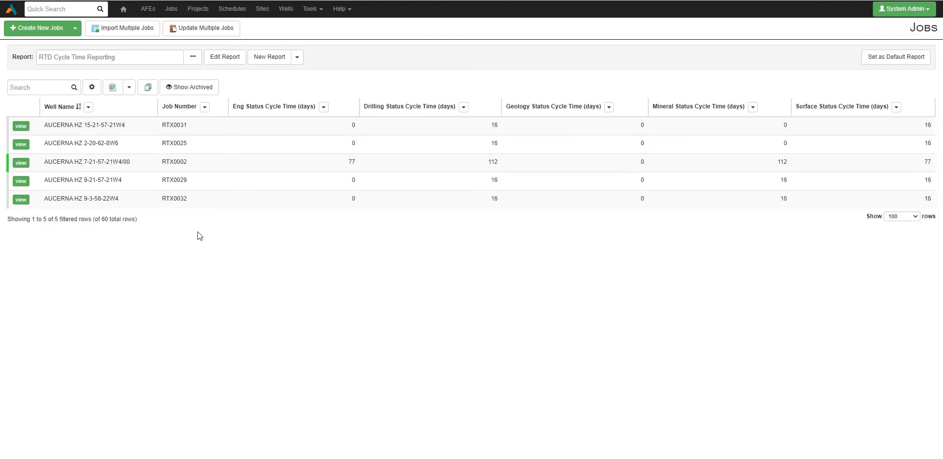
{"action": "left_click_drag", "start_coordinate": [250, 109], "coordinate": [297, 112]}
{"action": "left_click", "coordinate": [262, 107]}
Find the Jobs document type in the system configuration by searching for "job" and open its field configuration
{"action": "left_click", "coordinate": [311, 8]}
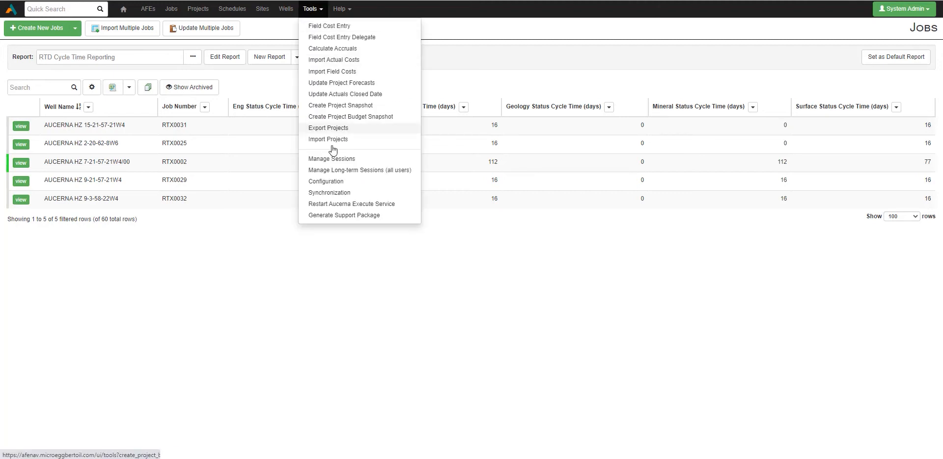
{"action": "left_click", "coordinate": [336, 187]}
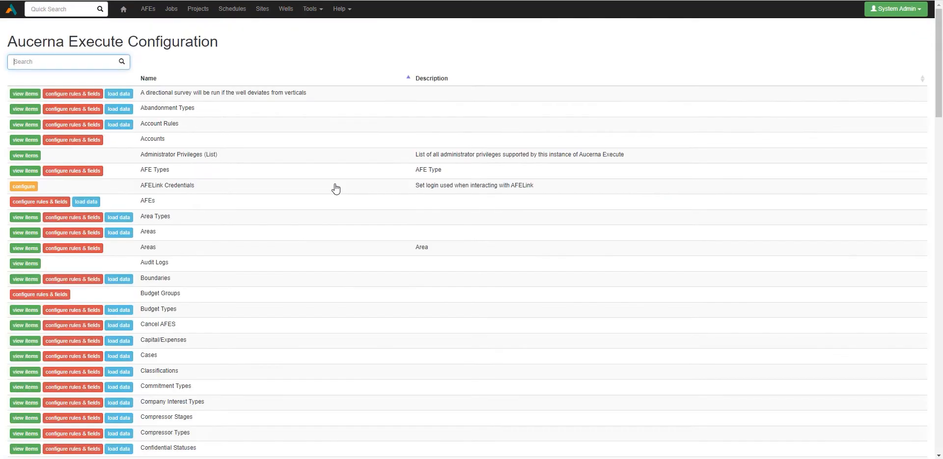
{"action": "type", "text": "job"}
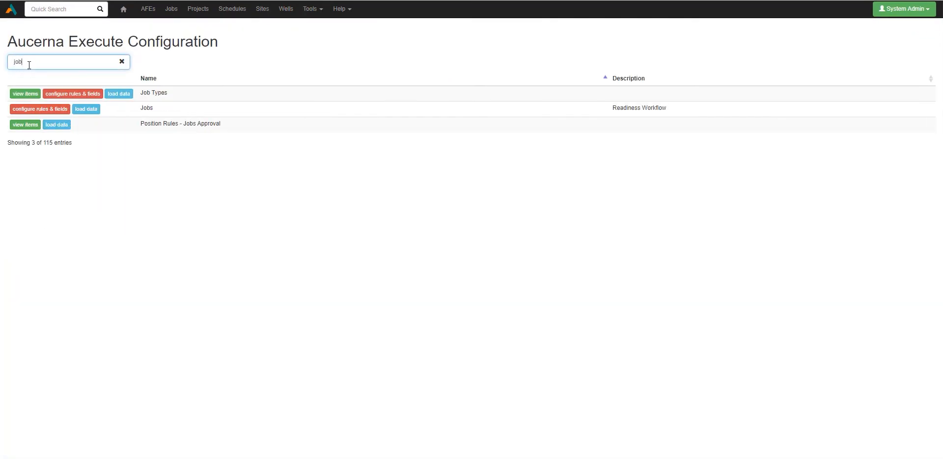
{"action": "left_click", "coordinate": [49, 109]}
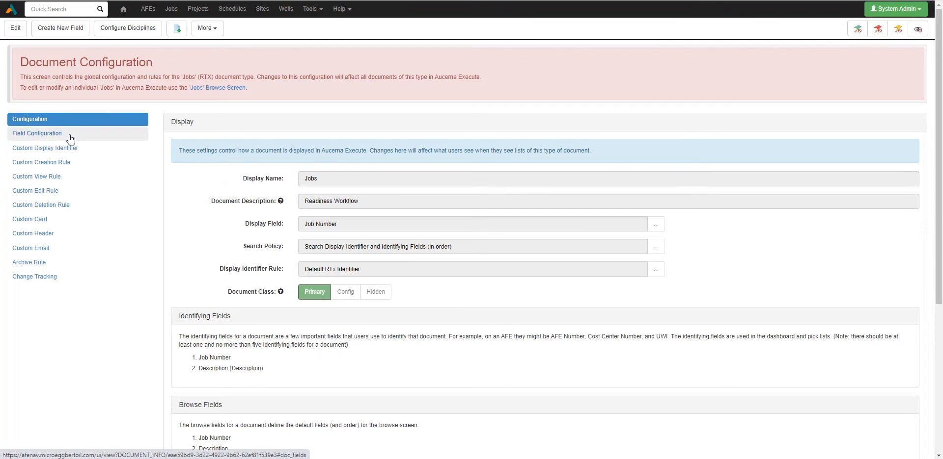
{"action": "left_click", "coordinate": [70, 140]}
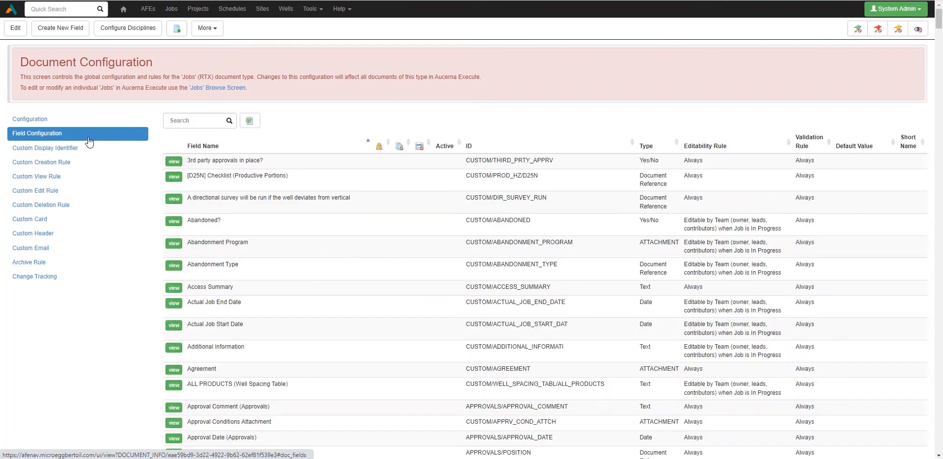
Set up a new Calculated field in the Custom record, named "Operations Status Cycle Time (days)"
{"action": "left_click", "coordinate": [69, 29]}
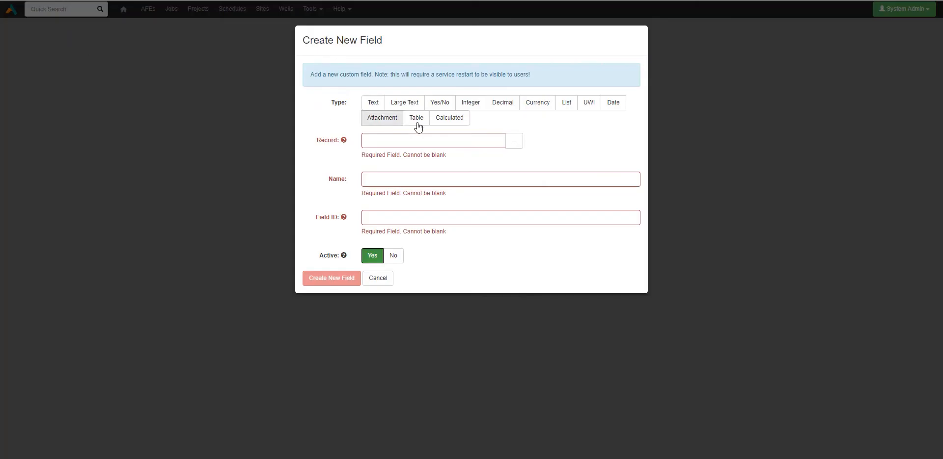
{"action": "left_click", "coordinate": [449, 118]}
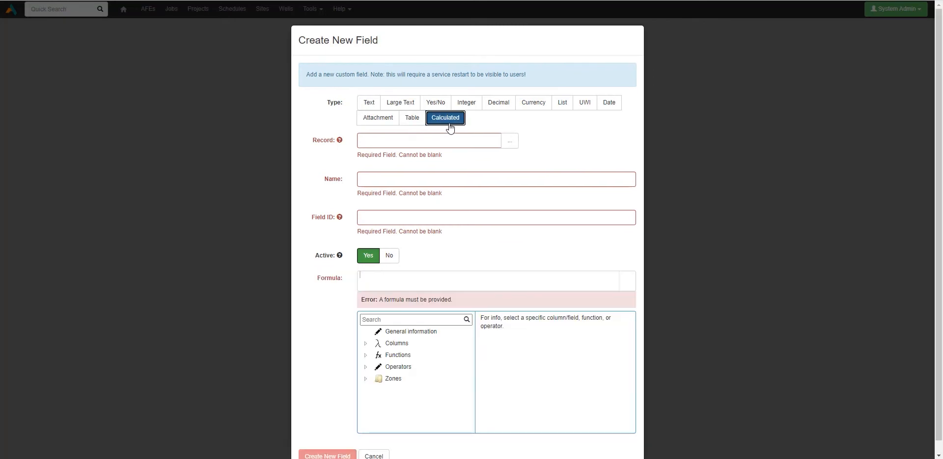
{"action": "left_click", "coordinate": [511, 141]}
{"action": "left_click", "coordinate": [439, 162]}
{"action": "left_click", "coordinate": [431, 166]}
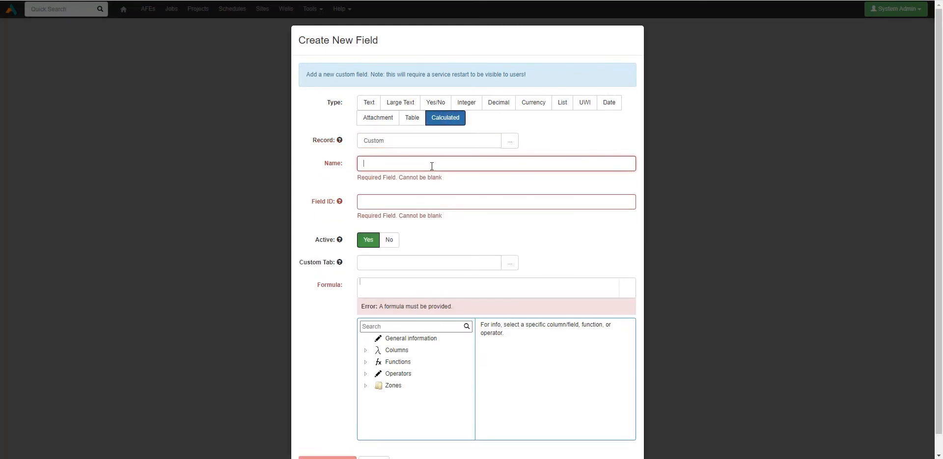
{"action": "type", "text": "Operations "}
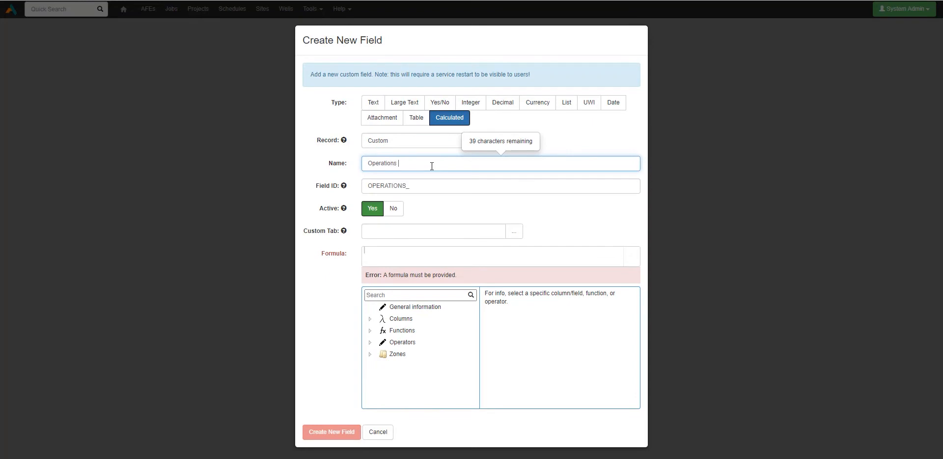
{"action": "type", "text": "Status Cycle Time (days)"}
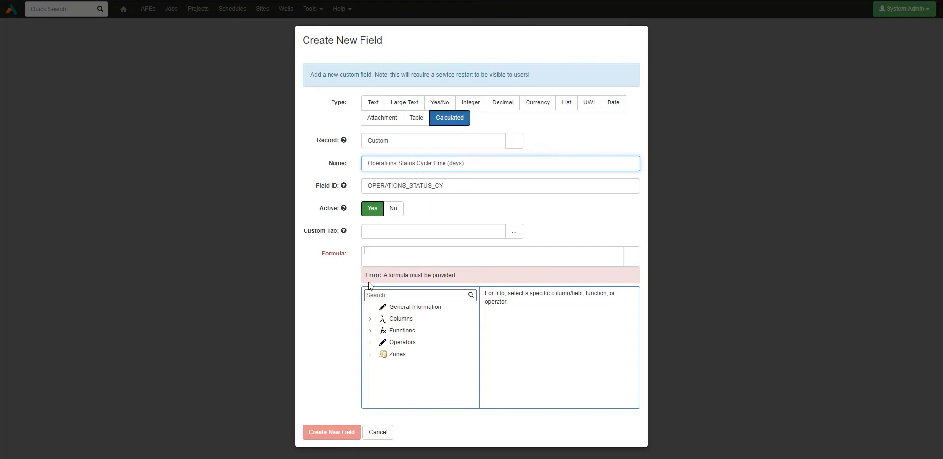
{"action": "left_click", "coordinate": [322, 266]}
{"action": "double_click", "coordinate": [323, 255]}
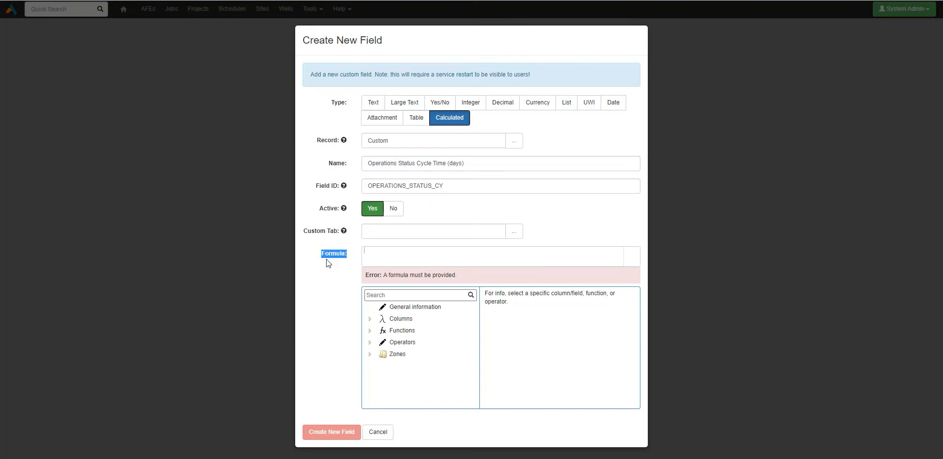
{"action": "left_click", "coordinate": [408, 254]}
{"action": "type", "text": "asdfa"}
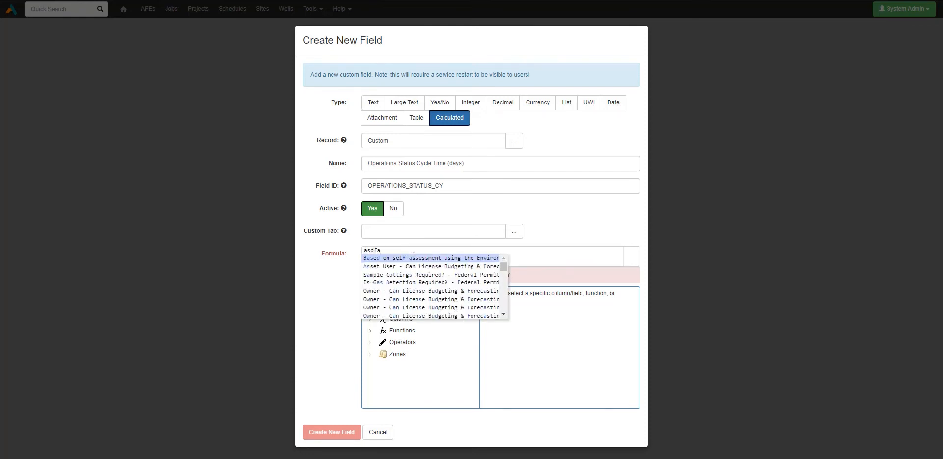
{"action": "key", "text": "BackSpace"}
{"action": "key", "text": "BackSpace"}
{"action": "key", "text": "BackSpace"}
{"action": "key", "text": "BackSpace"}
{"action": "key", "text": "BackSpace"}
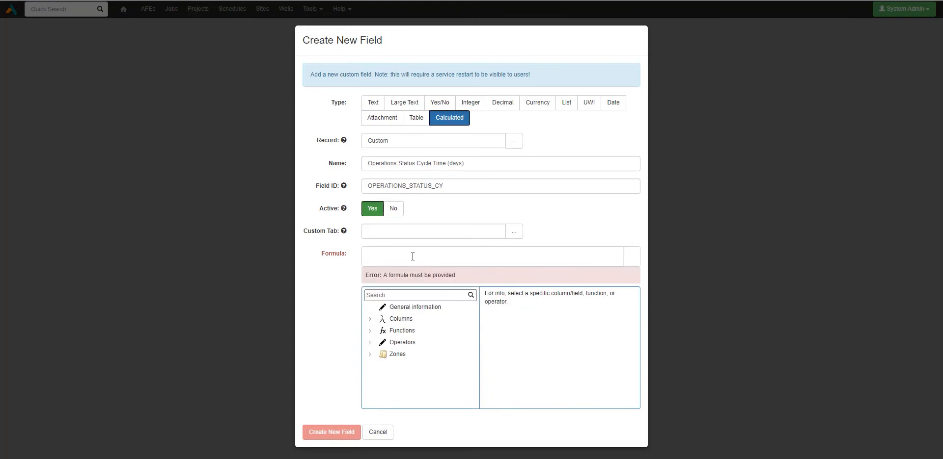
Search the formula reference for "days" and insert the DaysBetweenDates function into the new field's formula
{"action": "left_click", "coordinate": [370, 331]}
{"action": "left_click", "coordinate": [370, 331]}
{"action": "left_click", "coordinate": [384, 295]}
{"action": "type", "text": "days"}
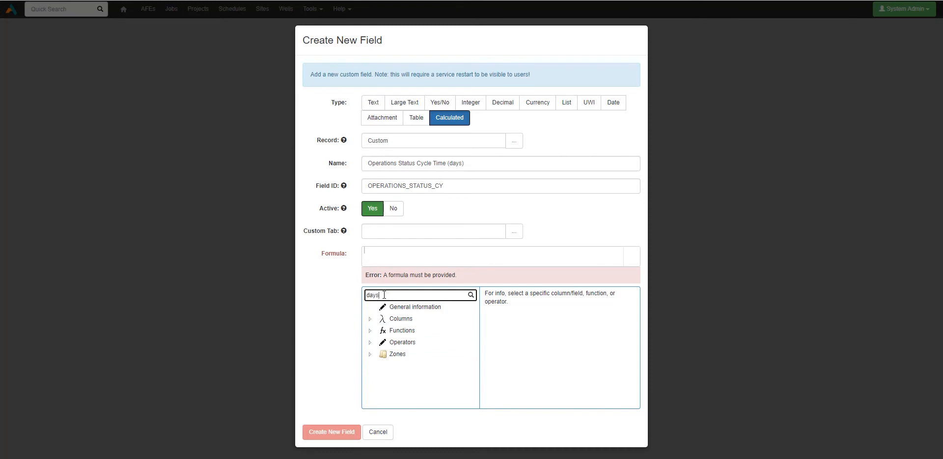
{"action": "scroll", "coordinate": [393, 328], "scroll_direction": "down", "scroll_amount": 3}
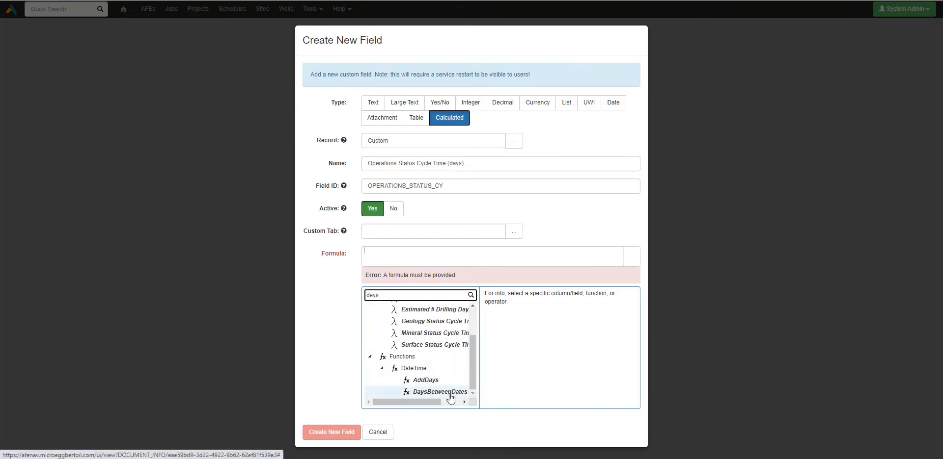
{"action": "left_click", "coordinate": [450, 395]}
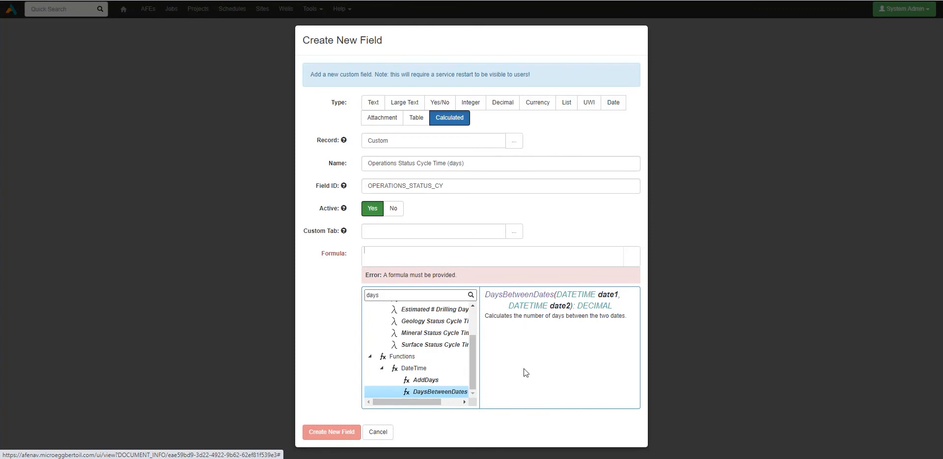
{"action": "double_click", "coordinate": [449, 392]}
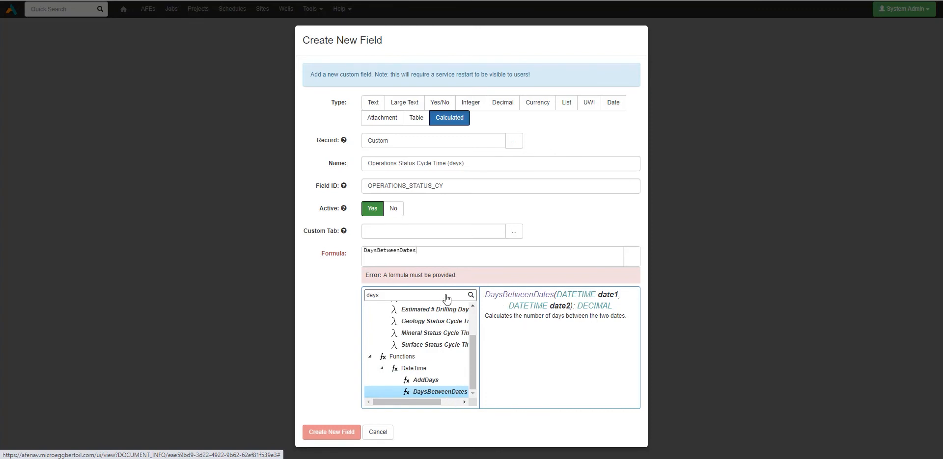
Open the function's parenthesis in the formula and add Operations Completed Date as the first argument
{"action": "left_click", "coordinate": [378, 296]}
{"action": "left_click", "coordinate": [430, 252]}
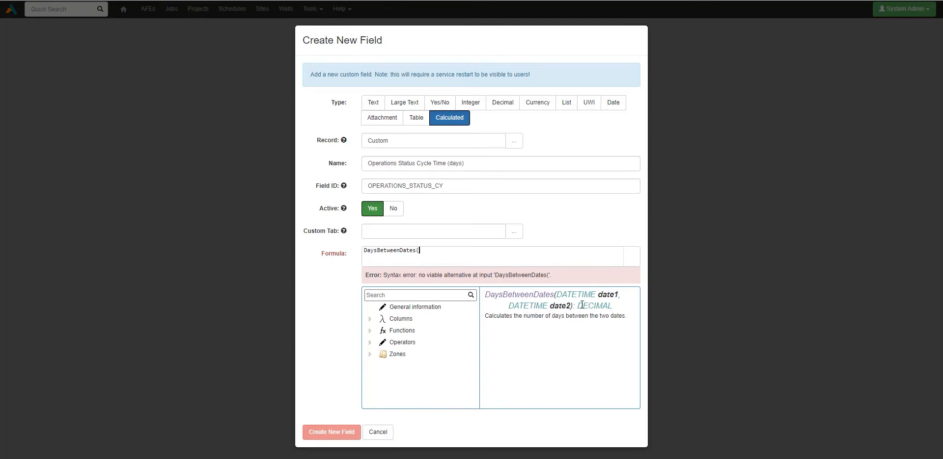
{"action": "type", "text": "op"}
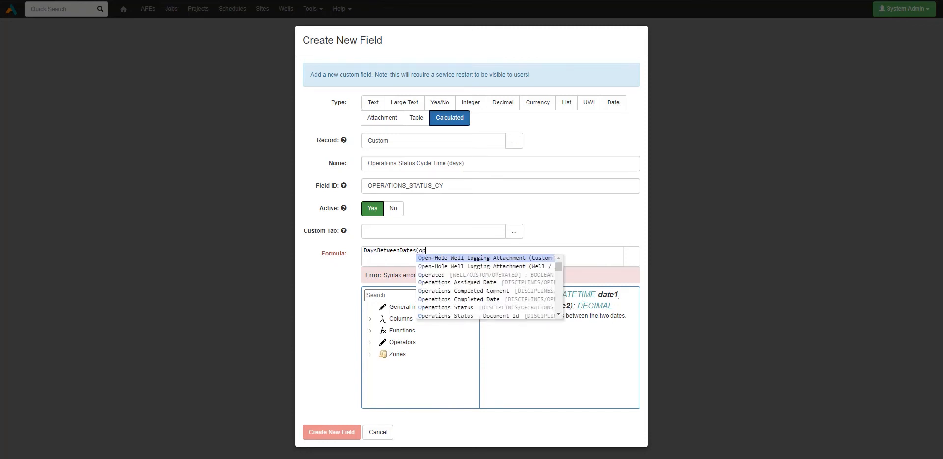
{"action": "type", "text": "erations"}
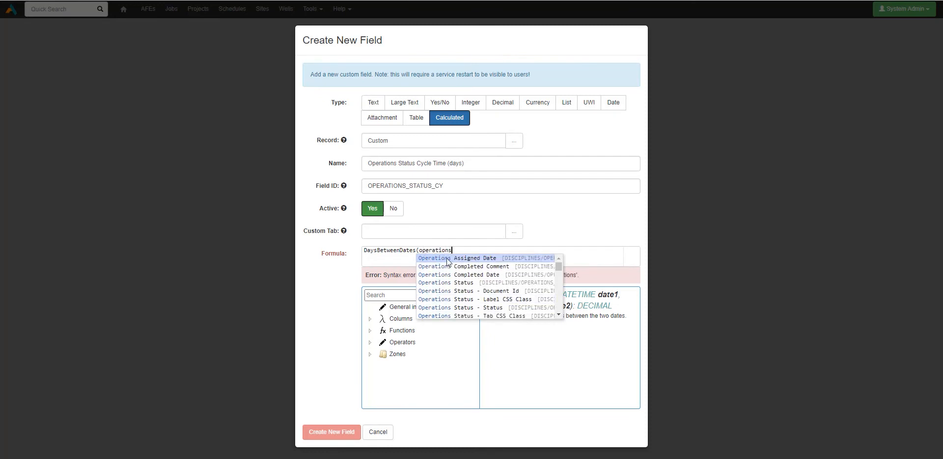
{"action": "left_click", "coordinate": [503, 275]}
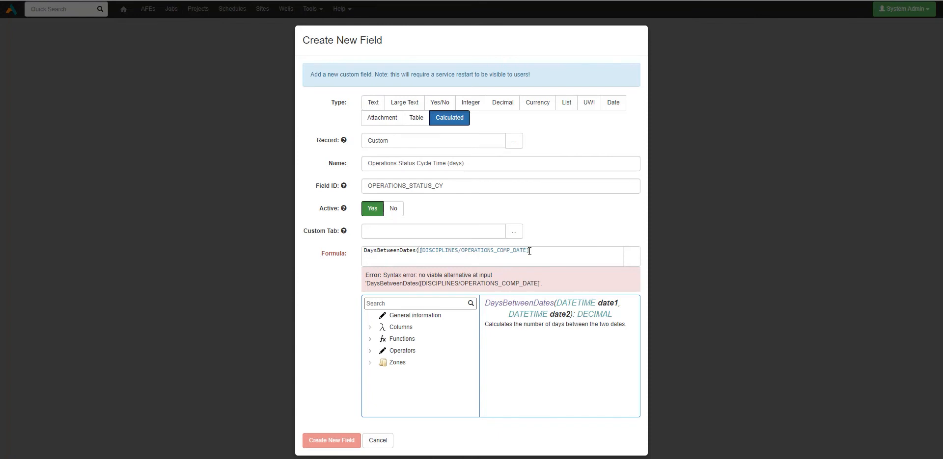
Add Operations Assigned Date as the second argument of DaysBetweenDates and close the parenthesis
{"action": "type", "text": ",ope"}
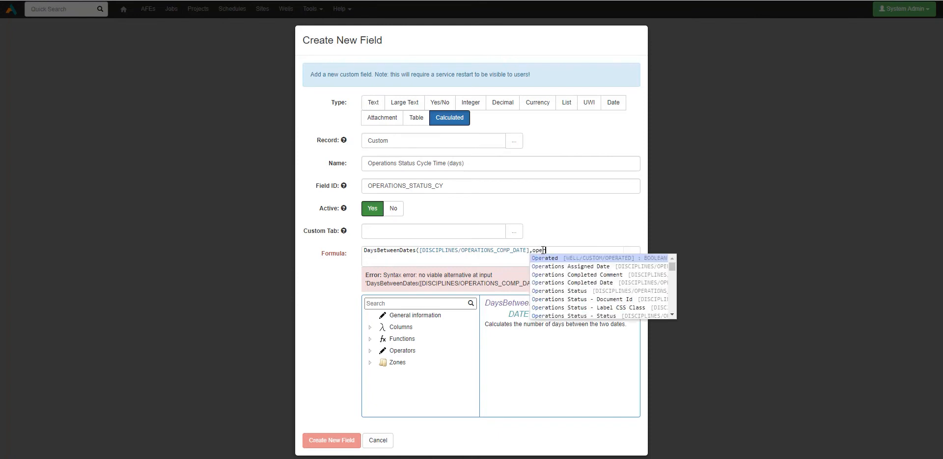
{"action": "type", "text": "ra"}
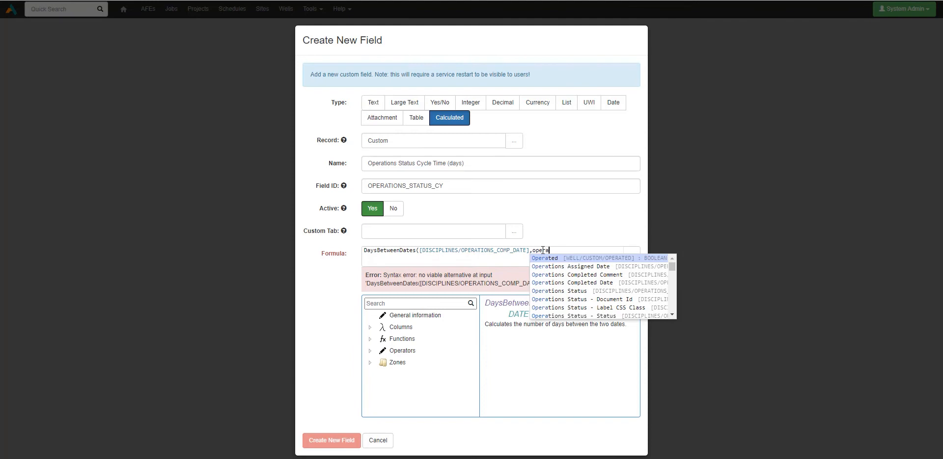
{"action": "left_click", "coordinate": [574, 268]}
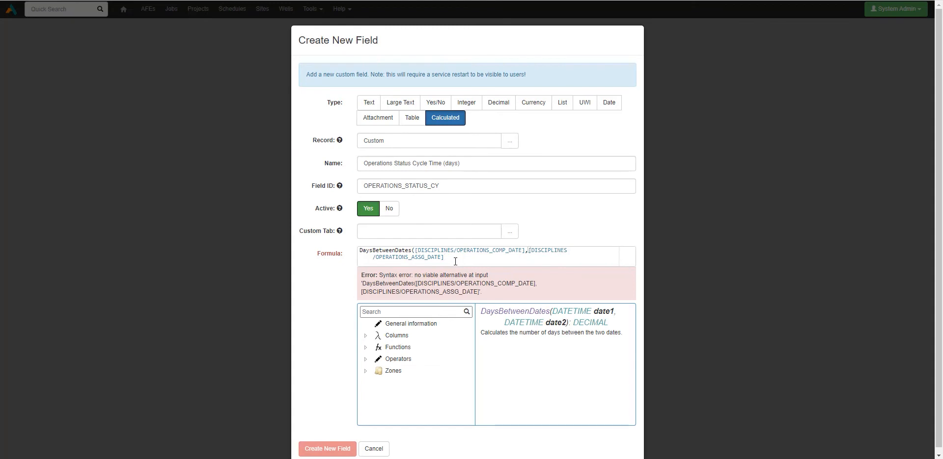
{"action": "type", "text": ")"}
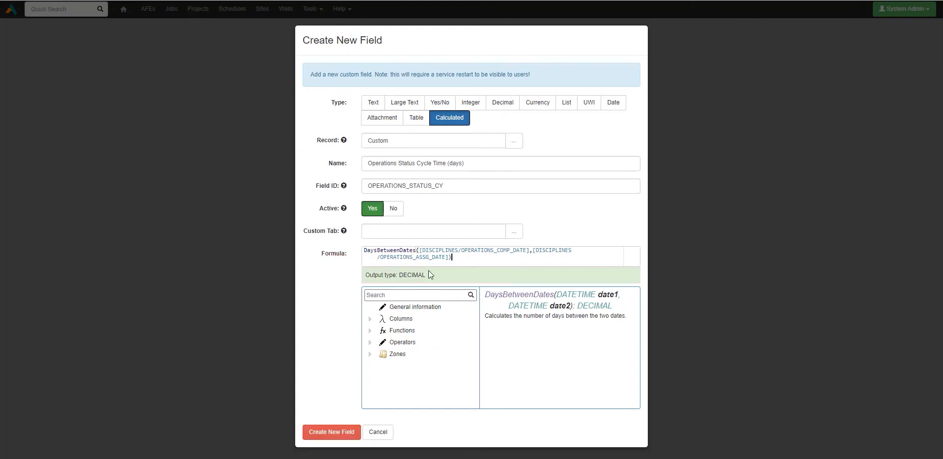
Check the formula's output type, create the calculated field and read the Pending Fields note
{"action": "left_click_drag", "start_coordinate": [430, 274], "coordinate": [361, 276]}
{"action": "left_click", "coordinate": [423, 286]}
{"action": "left_click", "coordinate": [329, 435]}
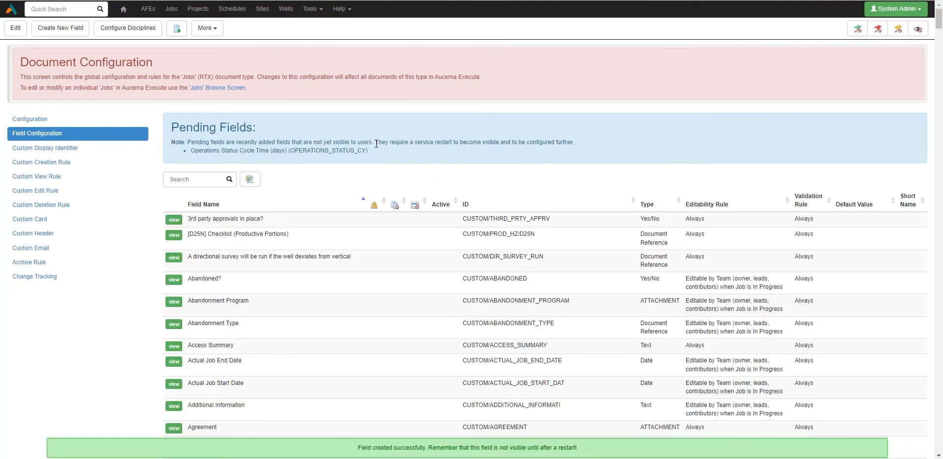
{"action": "left_click_drag", "start_coordinate": [376, 144], "coordinate": [590, 142]}
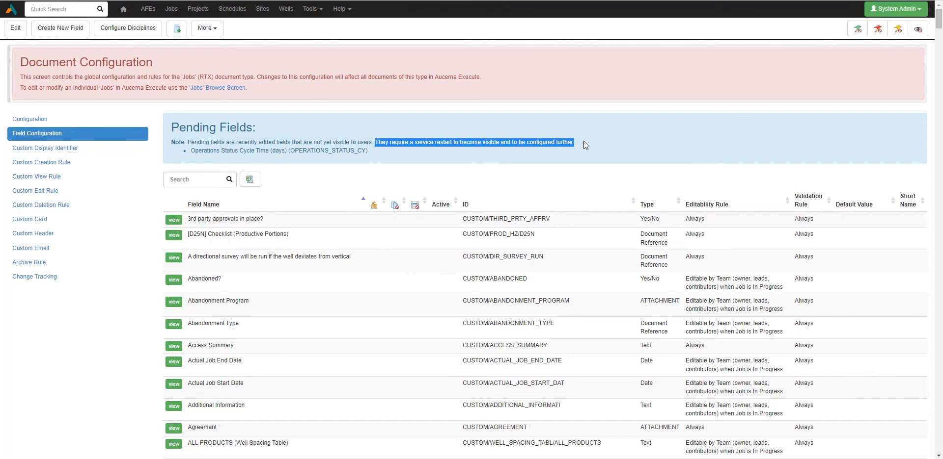
{"action": "left_click", "coordinate": [582, 141]}
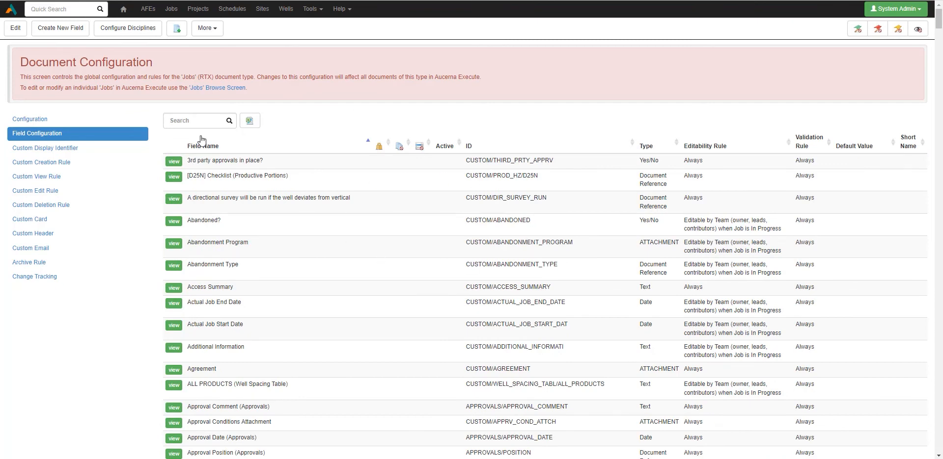
Search the Jobs field list for "operations st" and locate the Operations Status Cycle Time (days) field
{"action": "left_click", "coordinate": [193, 119]}
{"action": "type", "text": "operations st"}
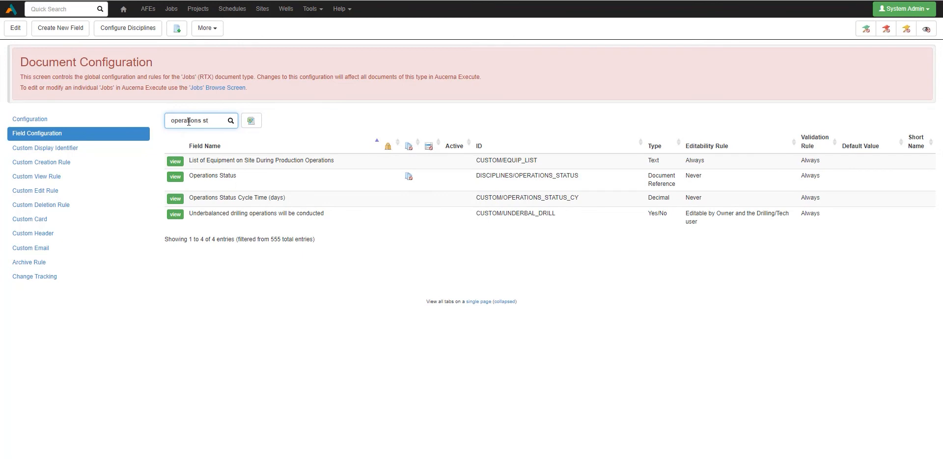
{"action": "left_click_drag", "start_coordinate": [189, 199], "coordinate": [267, 203]}
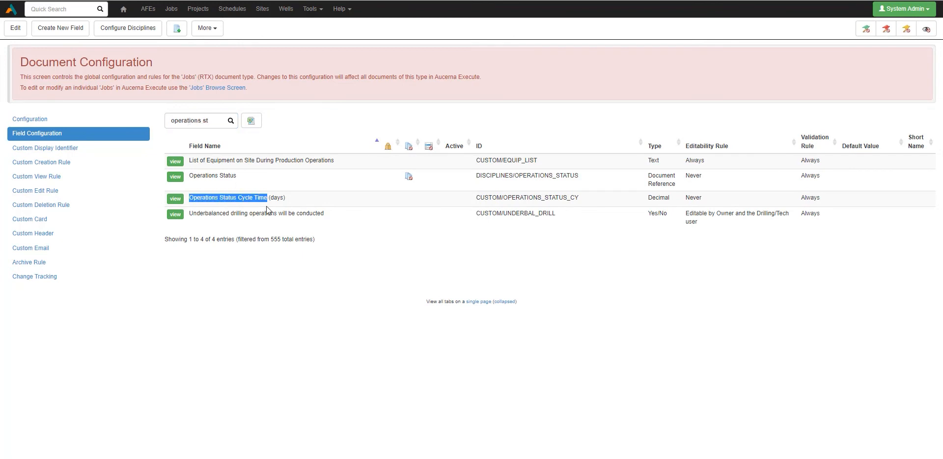
{"action": "left_click", "coordinate": [293, 205]}
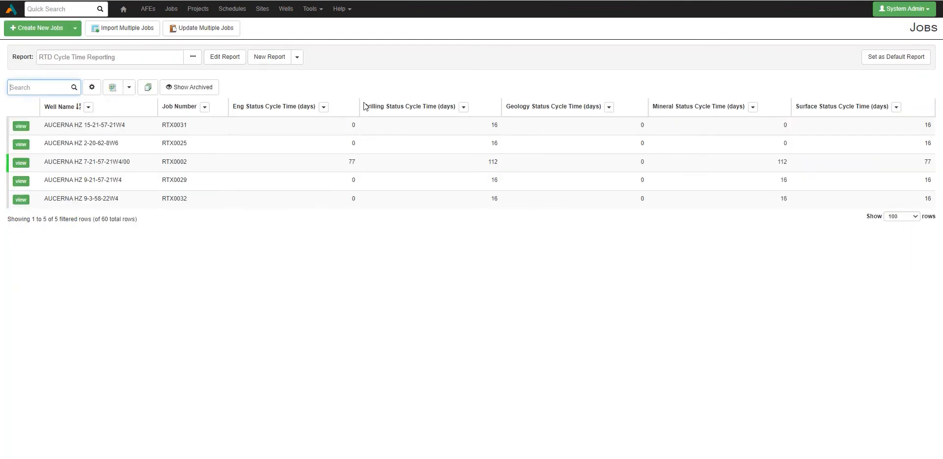
Add Operations Status Cycle Time (days) to the report's visible columns directly after Job Number and finish editing the report
{"action": "left_click", "coordinate": [225, 57]}
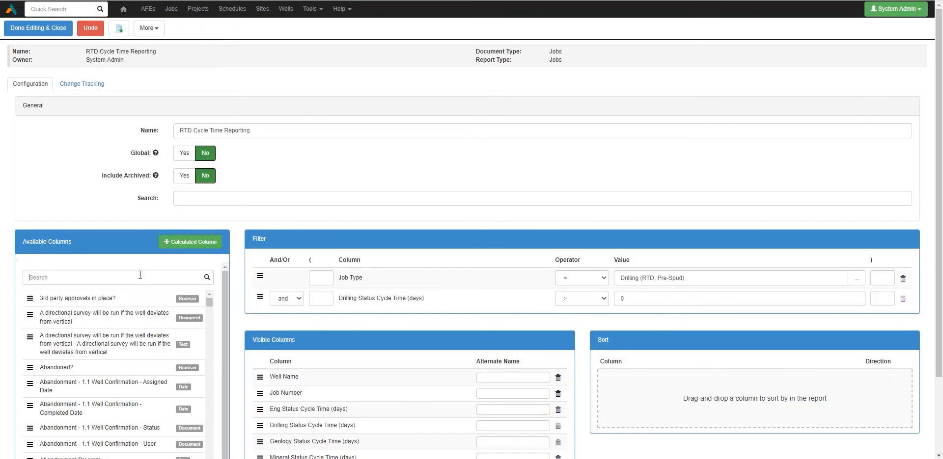
{"action": "type", "text": "operations"}
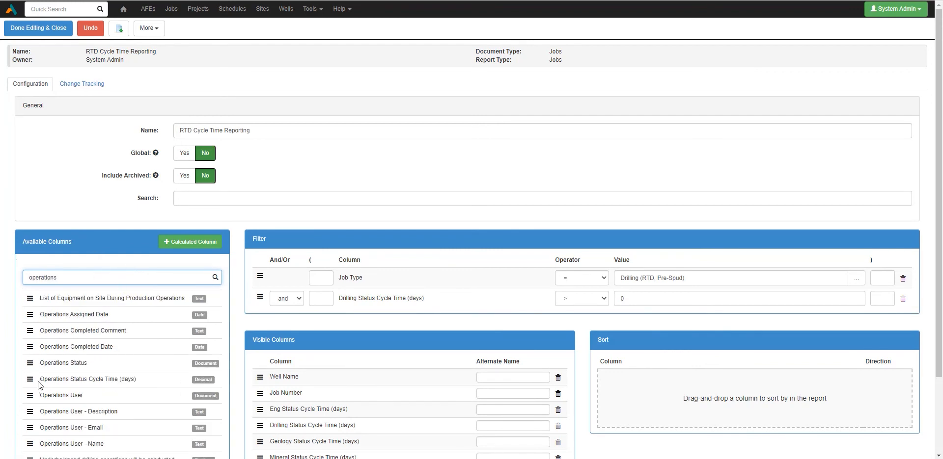
{"action": "left_click_drag", "start_coordinate": [31, 381], "coordinate": [265, 410]}
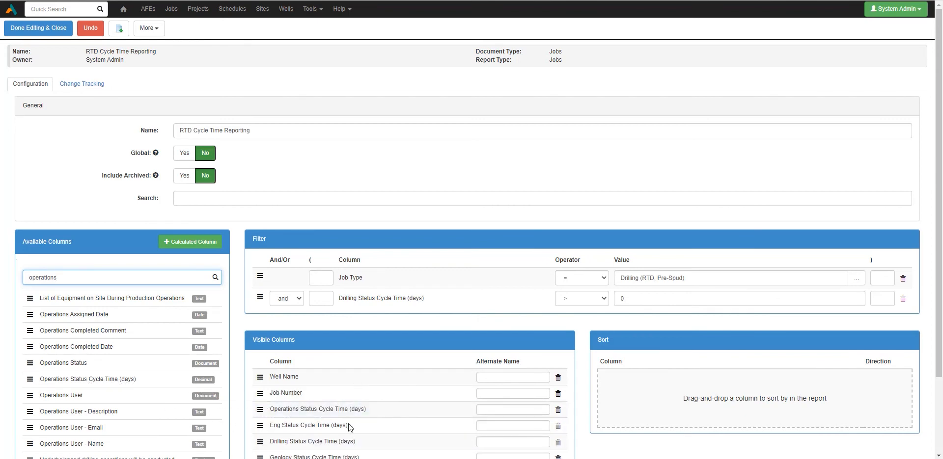
{"action": "left_click", "coordinate": [21, 28]}
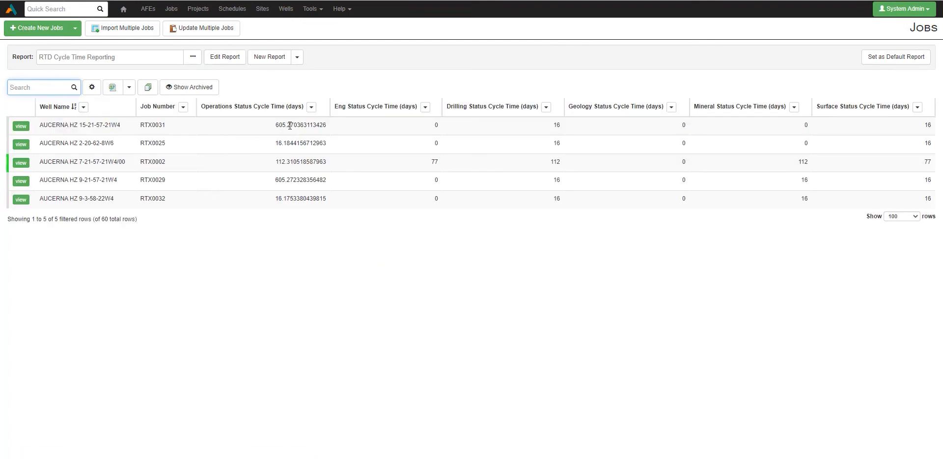
Examine the decimal places of the Operations Status Cycle Time (days) values for the first three jobs in the report
{"action": "left_click_drag", "start_coordinate": [287, 126], "coordinate": [347, 129]}
{"action": "left_click", "coordinate": [304, 146]}
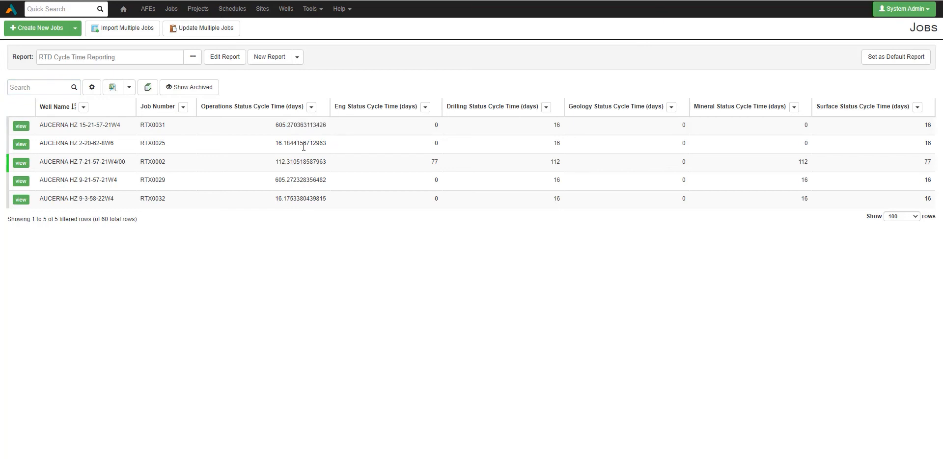
{"action": "left_click_drag", "start_coordinate": [286, 144], "coordinate": [337, 144]}
{"action": "left_click", "coordinate": [337, 144]}
{"action": "left_click_drag", "start_coordinate": [293, 164], "coordinate": [328, 167]}
{"action": "left_click", "coordinate": [329, 166]}
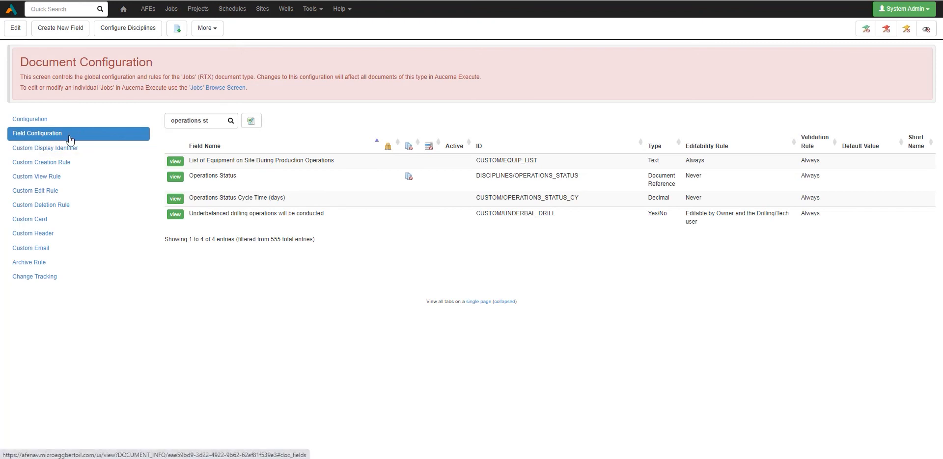
Open the formula of the Operations Status Cycle Time (days) field from the Jobs field configuration
{"action": "left_click_drag", "start_coordinate": [189, 201], "coordinate": [266, 200]}
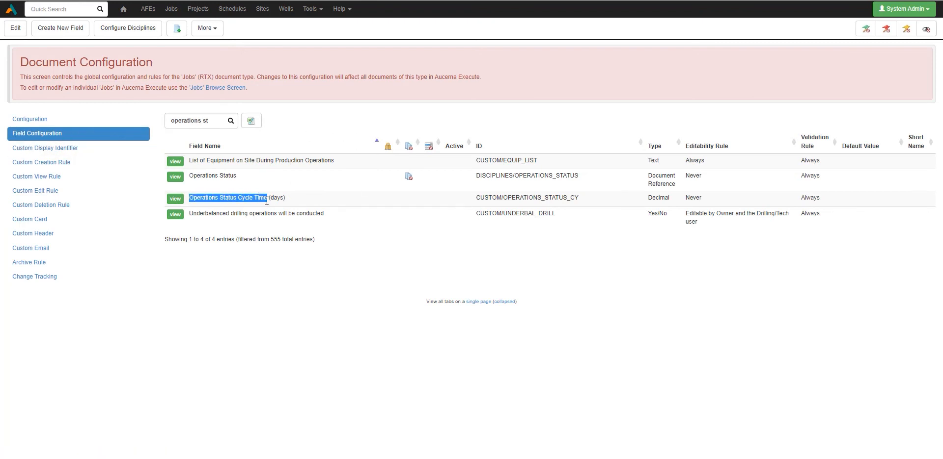
{"action": "left_click", "coordinate": [175, 198]}
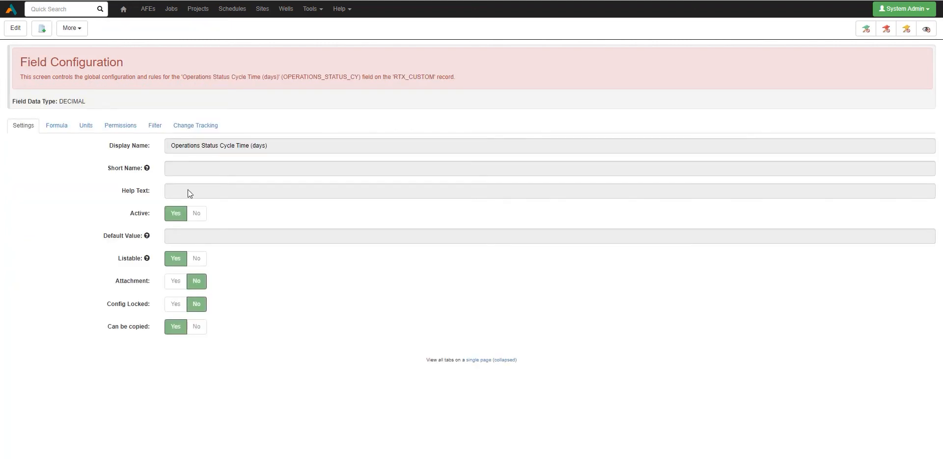
{"action": "left_click", "coordinate": [52, 129]}
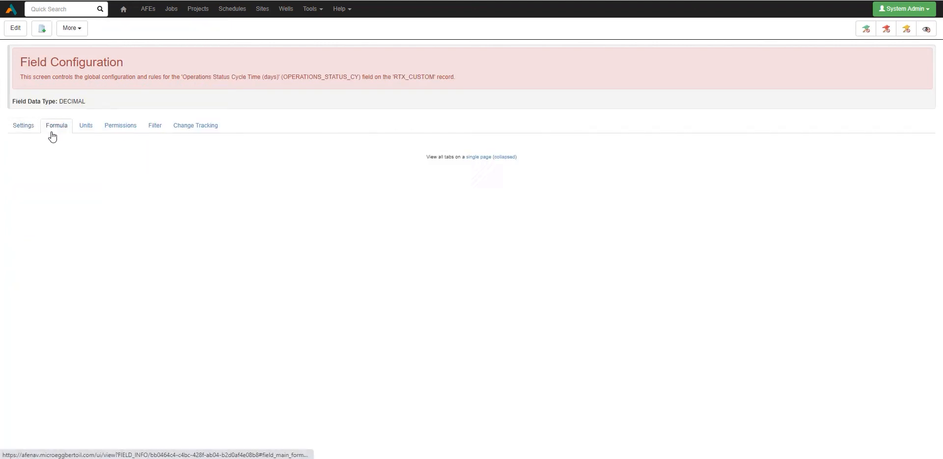
{"action": "left_click", "coordinate": [55, 154]}
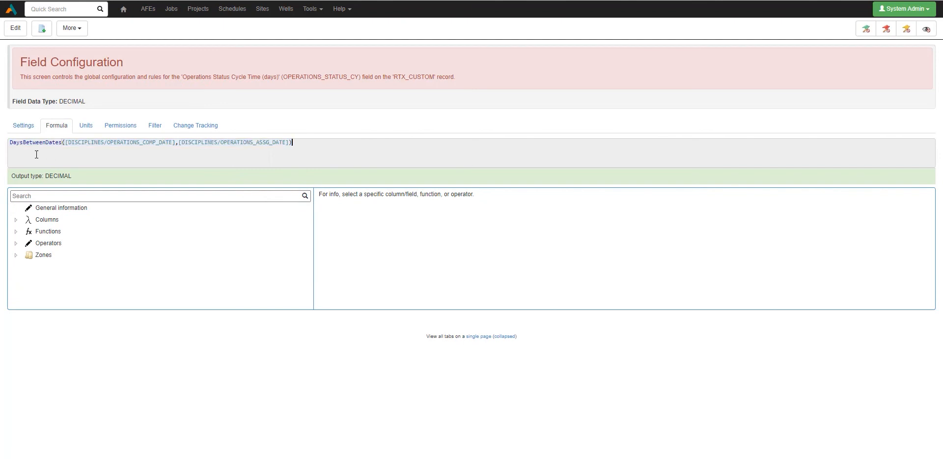
{"action": "left_click", "coordinate": [10, 143]}
Look up the Round function among the numeric functions and read its description and parameters
{"action": "left_click", "coordinate": [24, 236]}
{"action": "scroll", "coordinate": [104, 228], "scroll_direction": "down", "scroll_amount": 2}
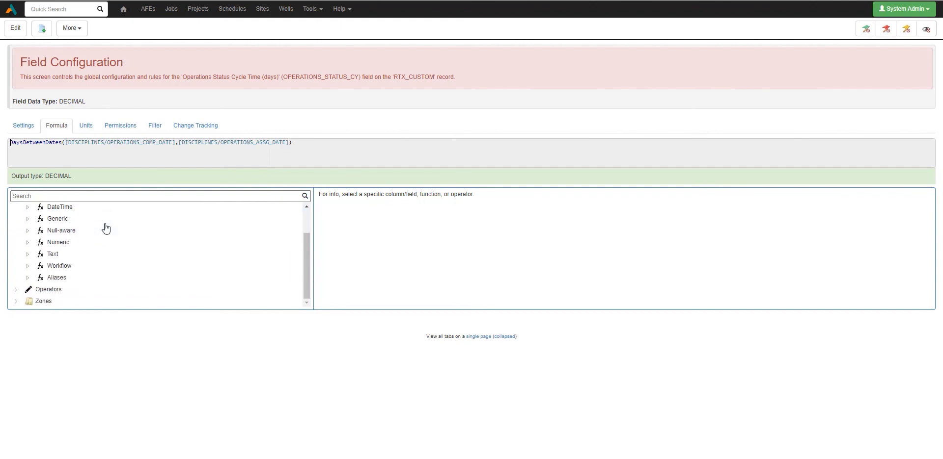
{"action": "left_click", "coordinate": [27, 242]}
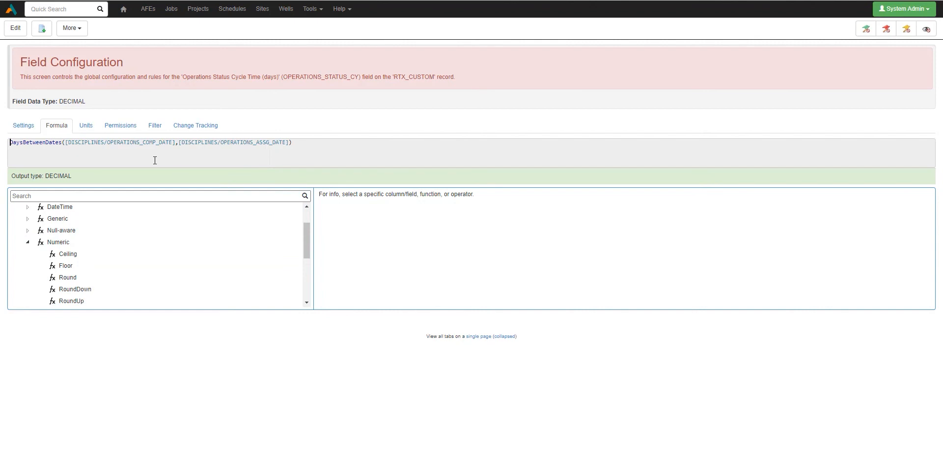
{"action": "scroll", "coordinate": [74, 265], "scroll_direction": "down", "scroll_amount": 1}
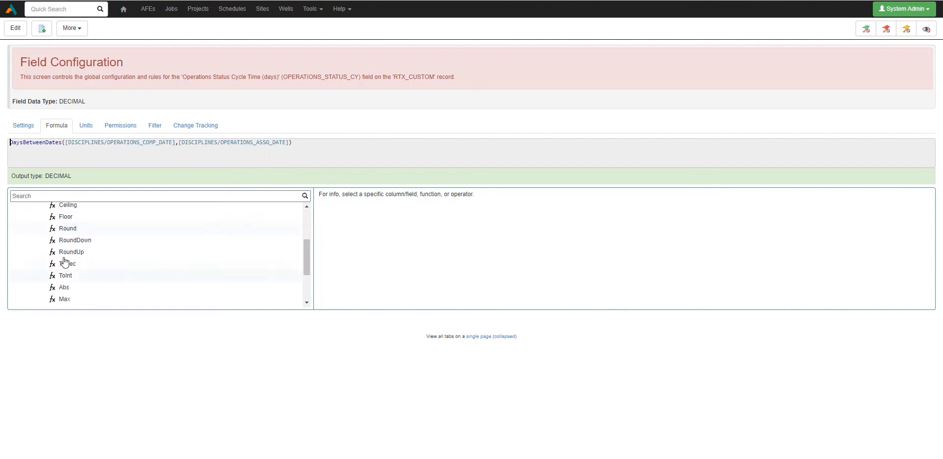
{"action": "left_click", "coordinate": [68, 230]}
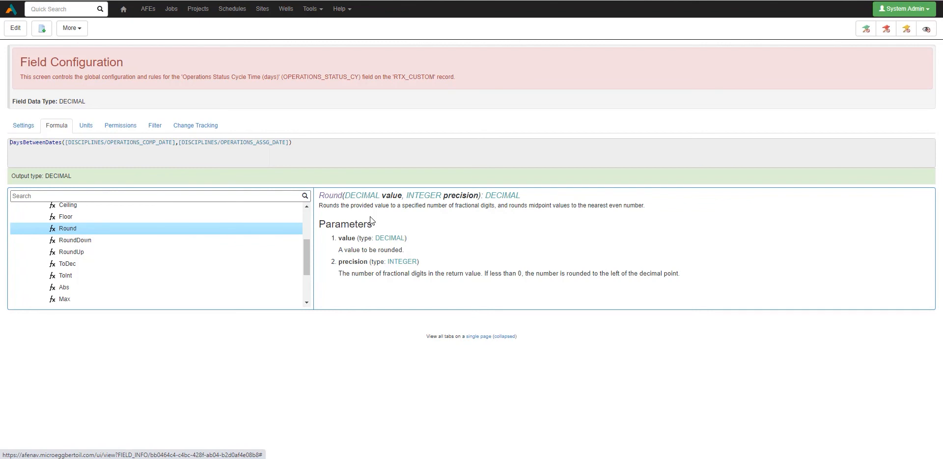
{"action": "scroll", "coordinate": [85, 235], "scroll_direction": "up", "scroll_amount": 2}
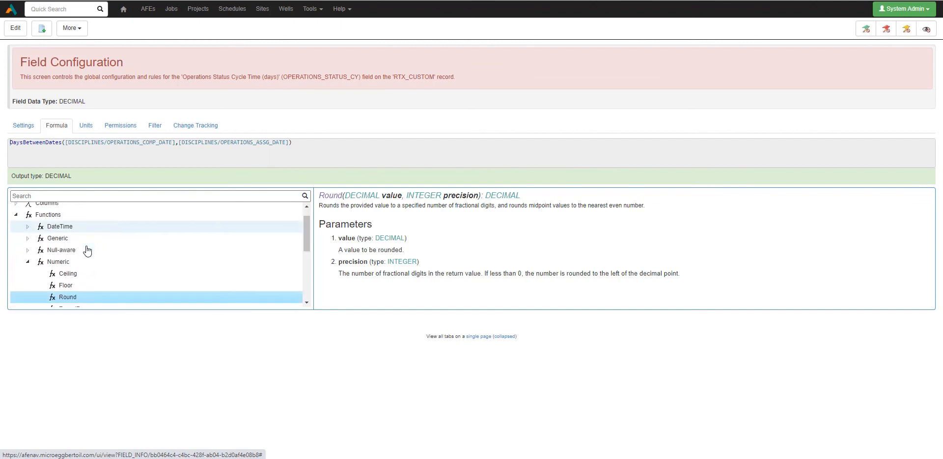
{"action": "scroll", "coordinate": [87, 250], "scroll_direction": "down", "scroll_amount": 1}
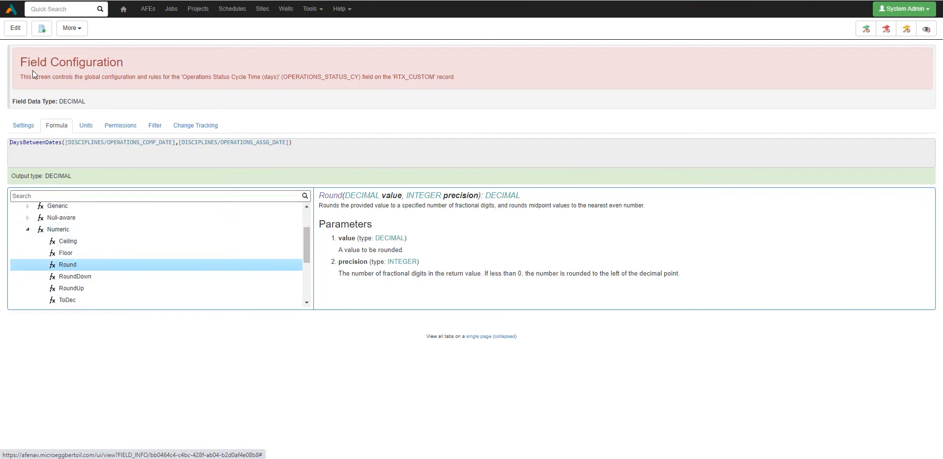
Wrap the DaysBetweenDates formula in Round with precision 0, save the field and check its values in the RTD Cycle Time Reporting report
{"action": "left_click", "coordinate": [15, 28]}
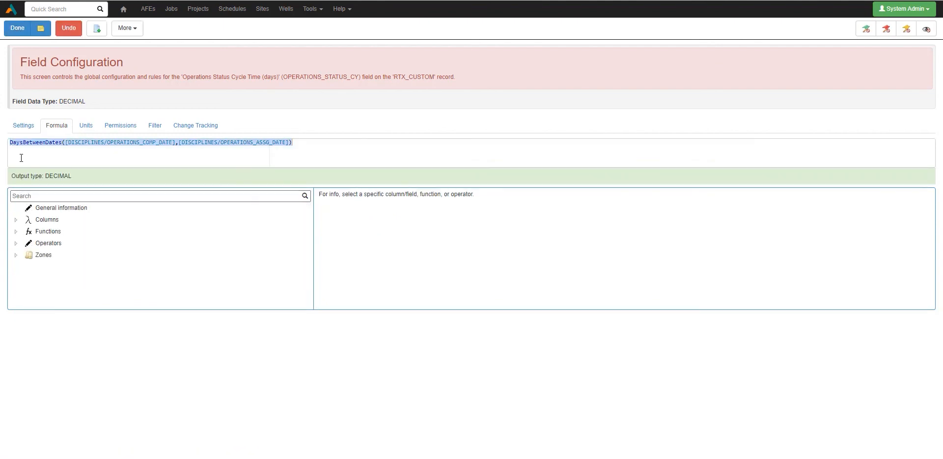
{"action": "left_click", "coordinate": [12, 146]}
{"action": "type", "text": "Round("}
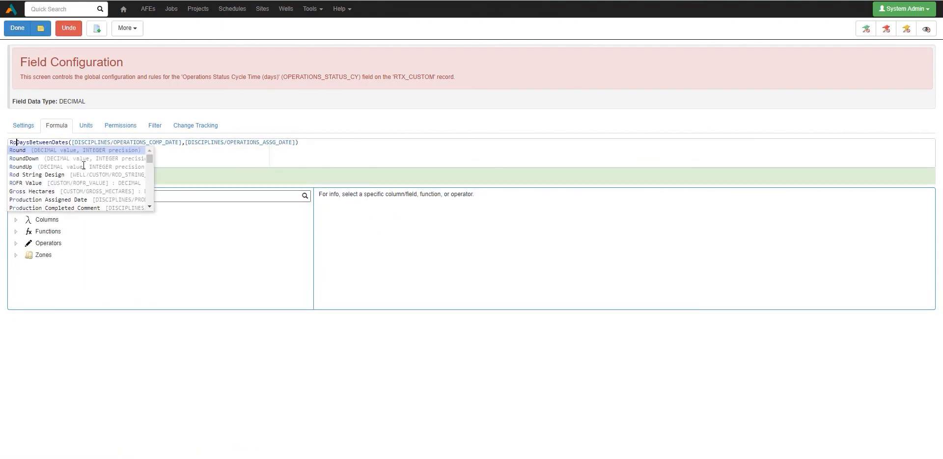
{"action": "left_click", "coordinate": [322, 143]}
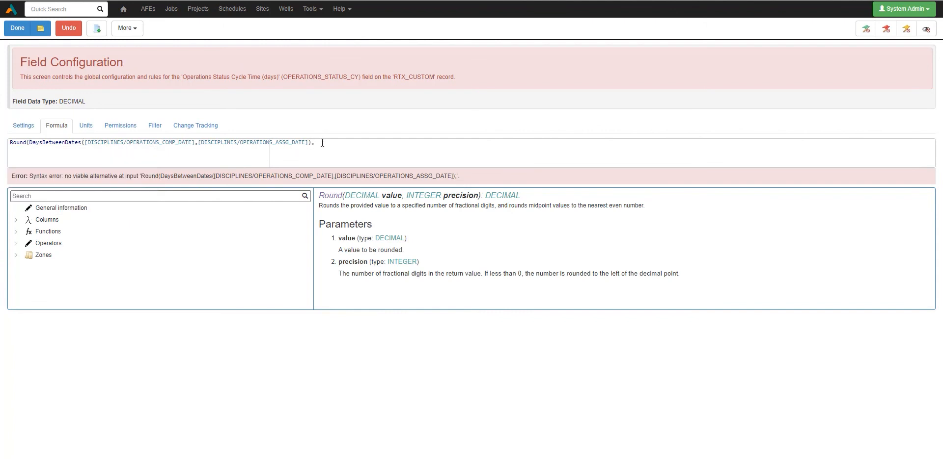
{"action": "type", "text": ",0"}
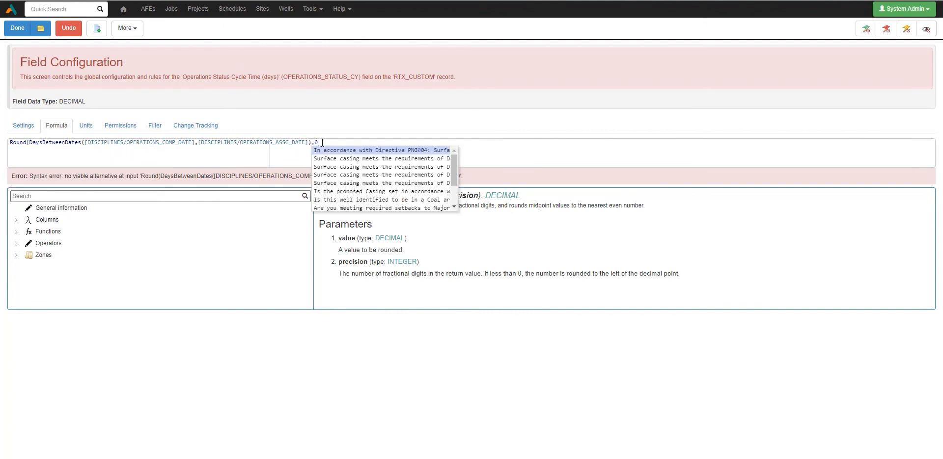
{"action": "type", "text": ")"}
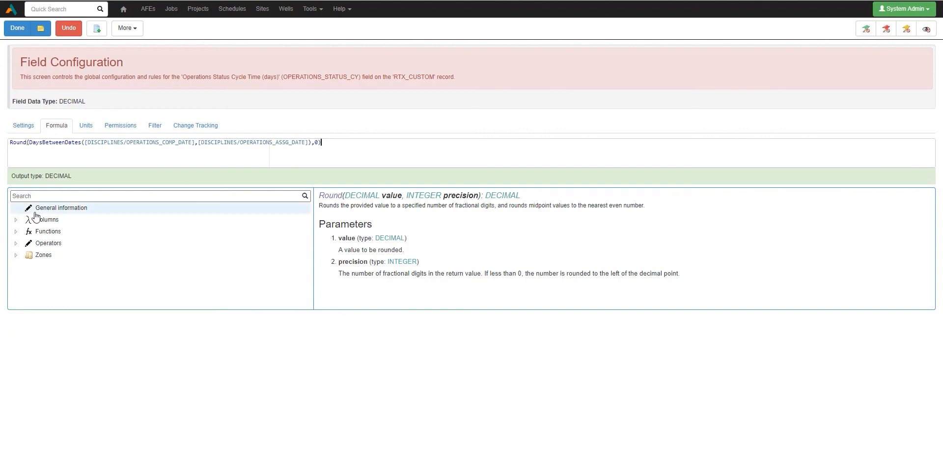
{"action": "left_click", "coordinate": [17, 28]}
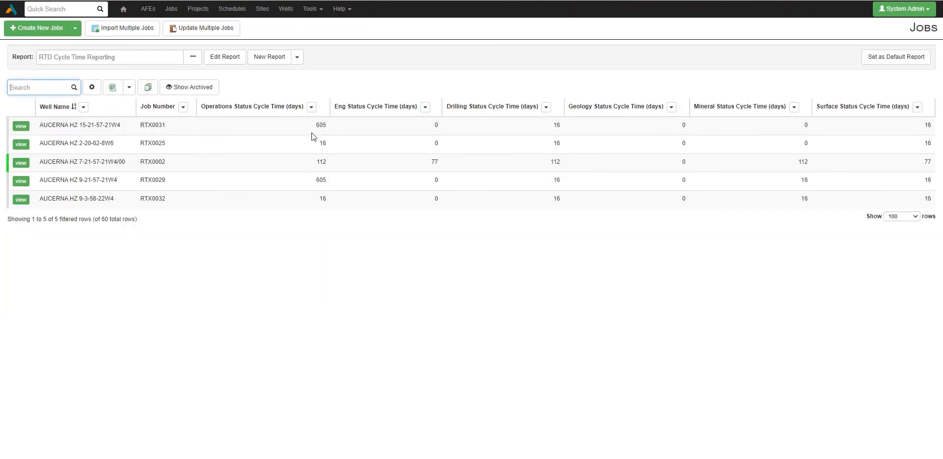
{"action": "double_click", "coordinate": [326, 127]}
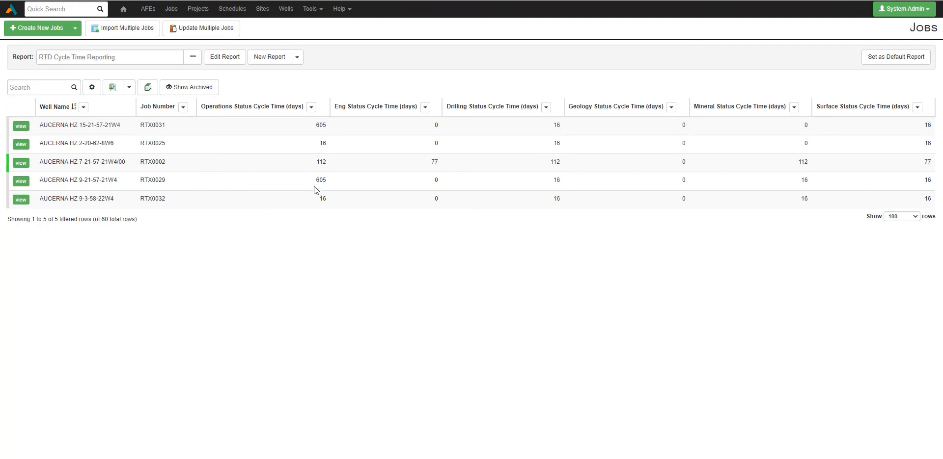